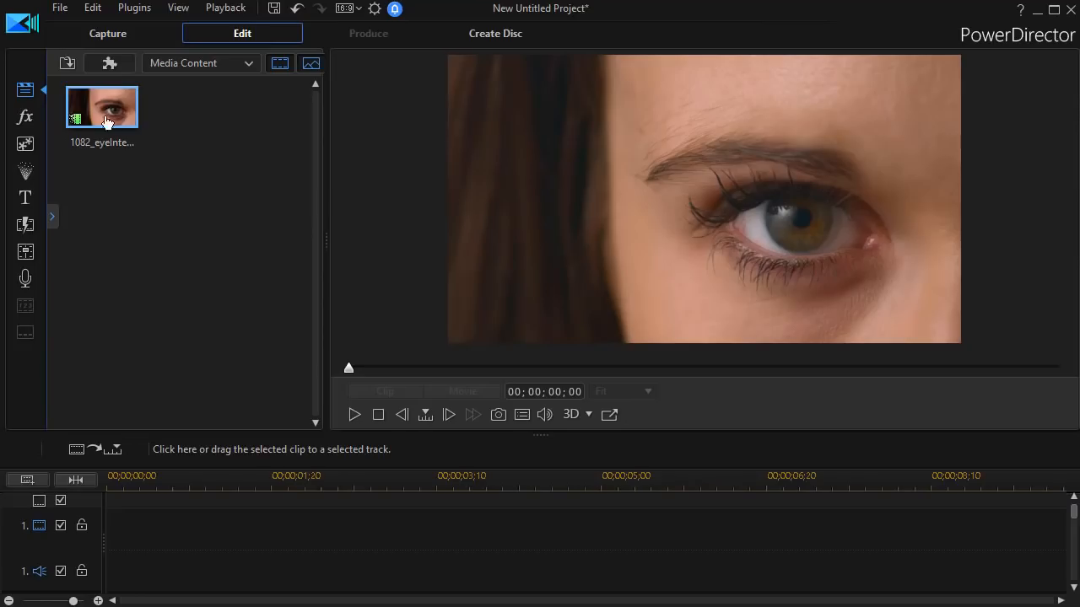
- Place the eye footage at the start of video track 1 and start a brush mask for it in the Mask Designer
{"action": "left_click_drag", "start_coordinate": [112, 106], "coordinate": [96, 542]}
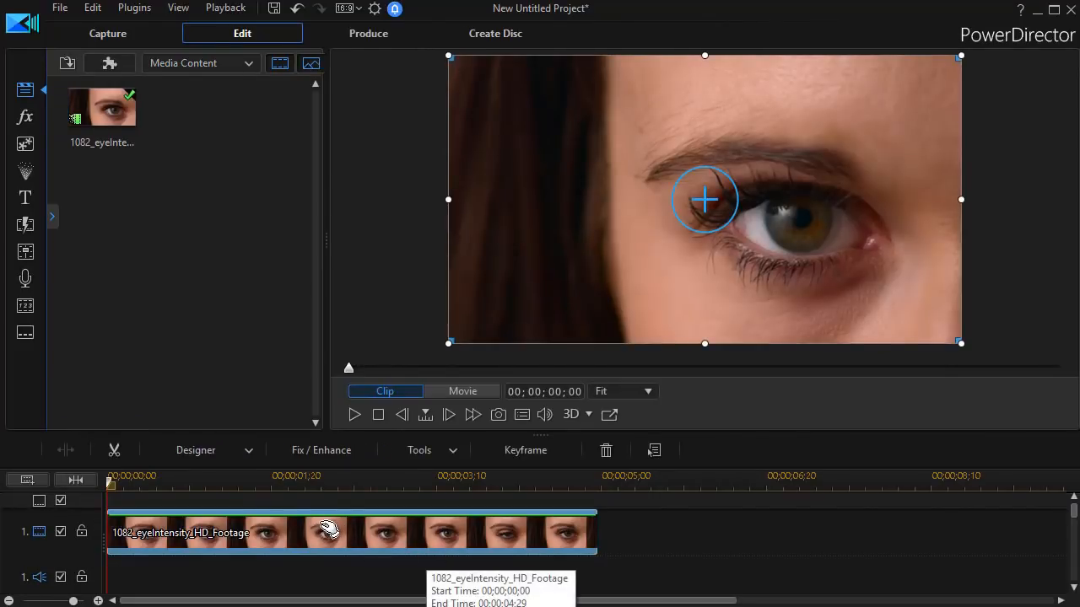
{"action": "left_click", "coordinate": [250, 454]}
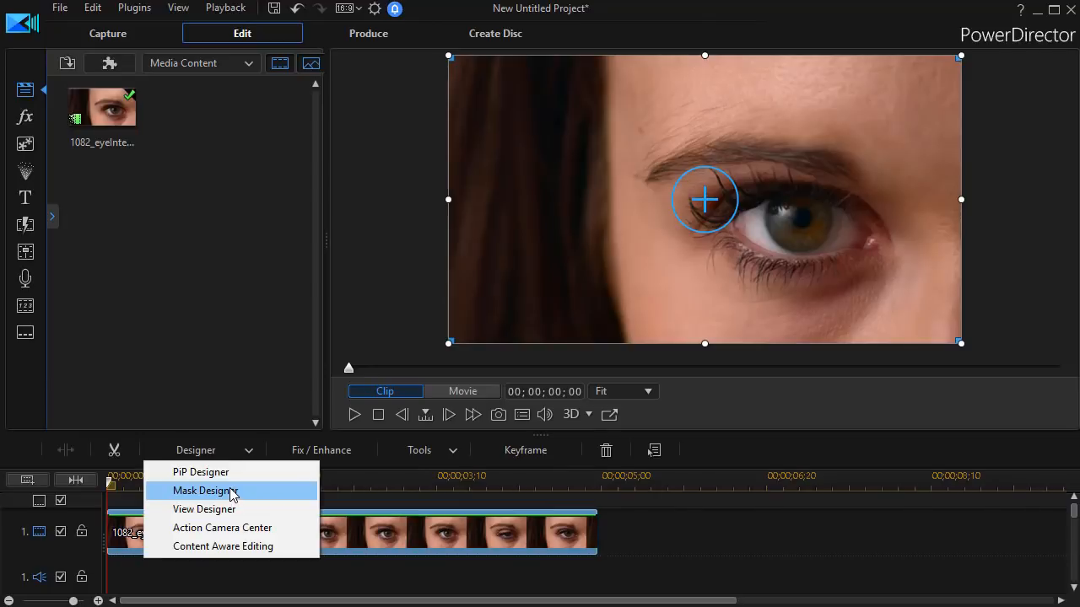
{"action": "left_click", "coordinate": [231, 492]}
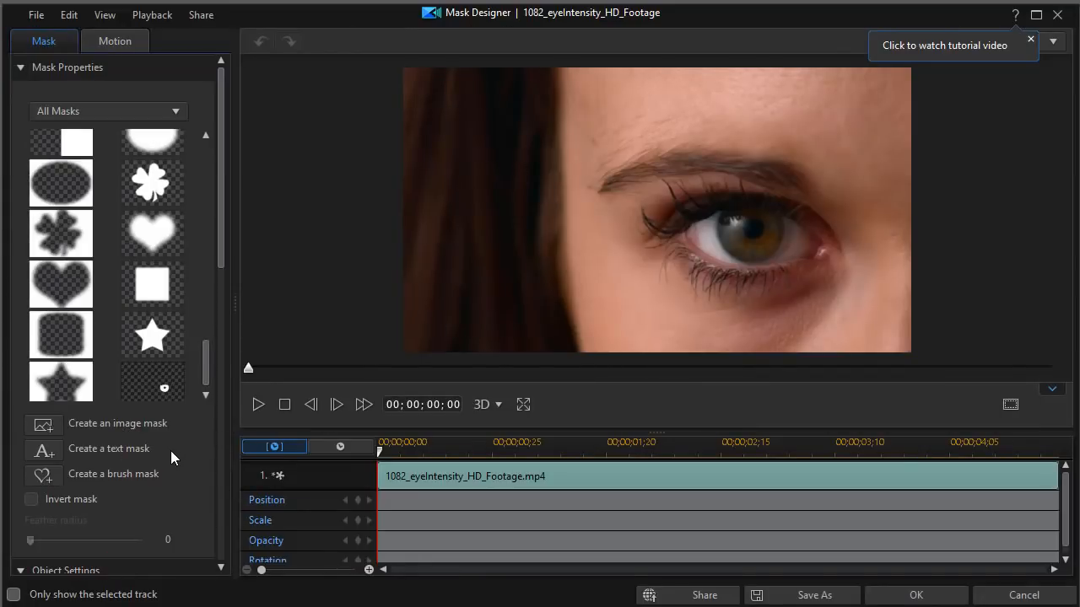
{"action": "left_click", "coordinate": [43, 476]}
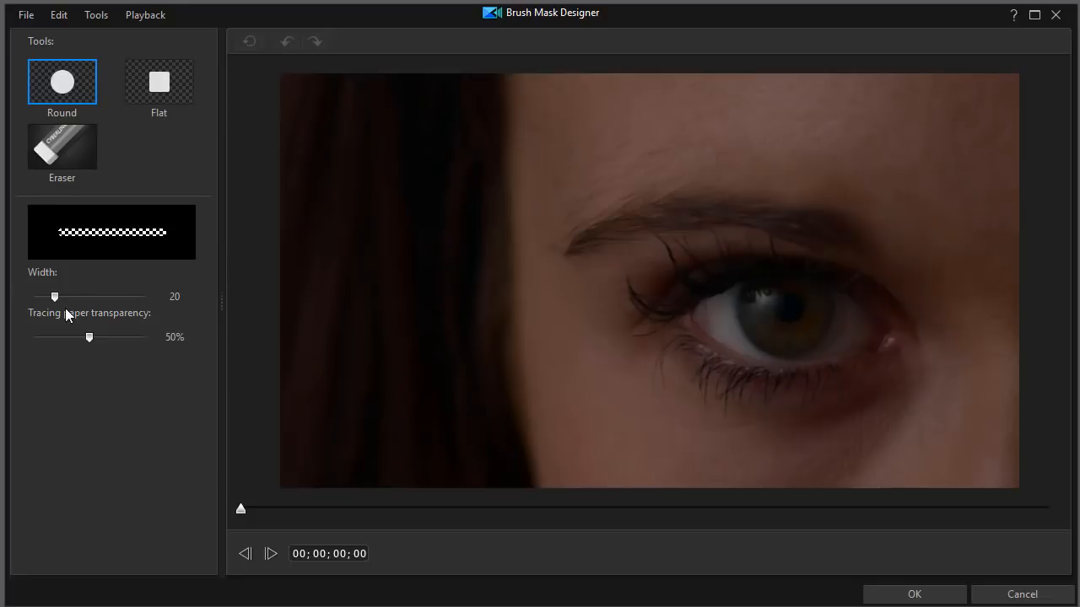
- Set the round brush width to 18 and the tracing paper transparency to 83%
{"action": "mouse_move", "coordinate": [54, 292]}
{"action": "left_mouse_down"}
{"action": "mouse_move", "coordinate": [130, 298]}
{"action": "mouse_move", "coordinate": [76, 296]}
{"action": "left_mouse_up"}
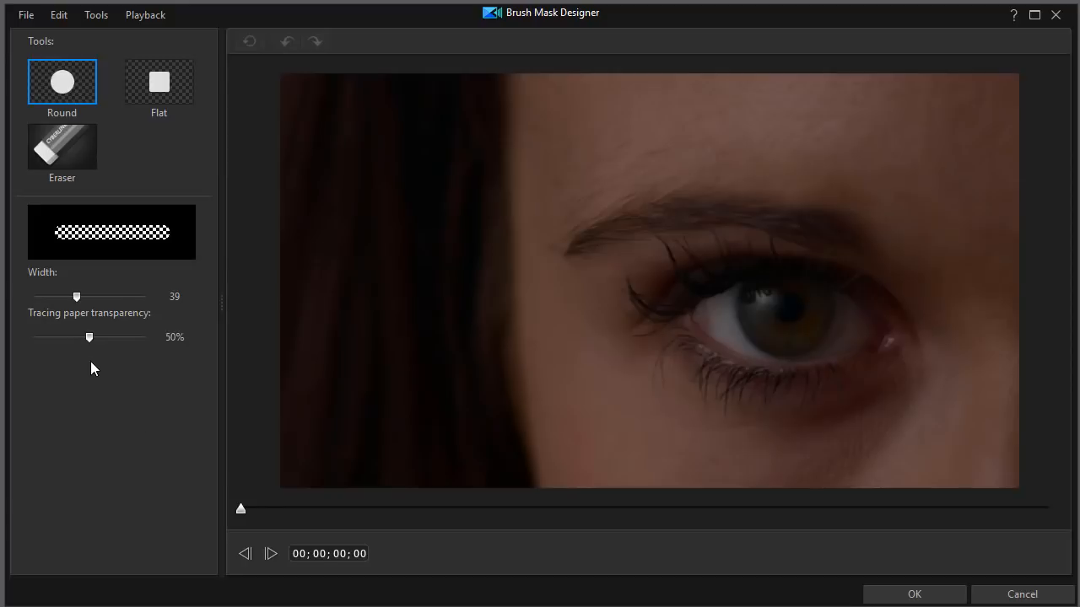
{"action": "mouse_move", "coordinate": [89, 337]}
{"action": "left_mouse_down"}
{"action": "mouse_move", "coordinate": [135, 340]}
{"action": "mouse_move", "coordinate": [76, 343]}
{"action": "mouse_move", "coordinate": [124, 347]}
{"action": "left_mouse_up"}
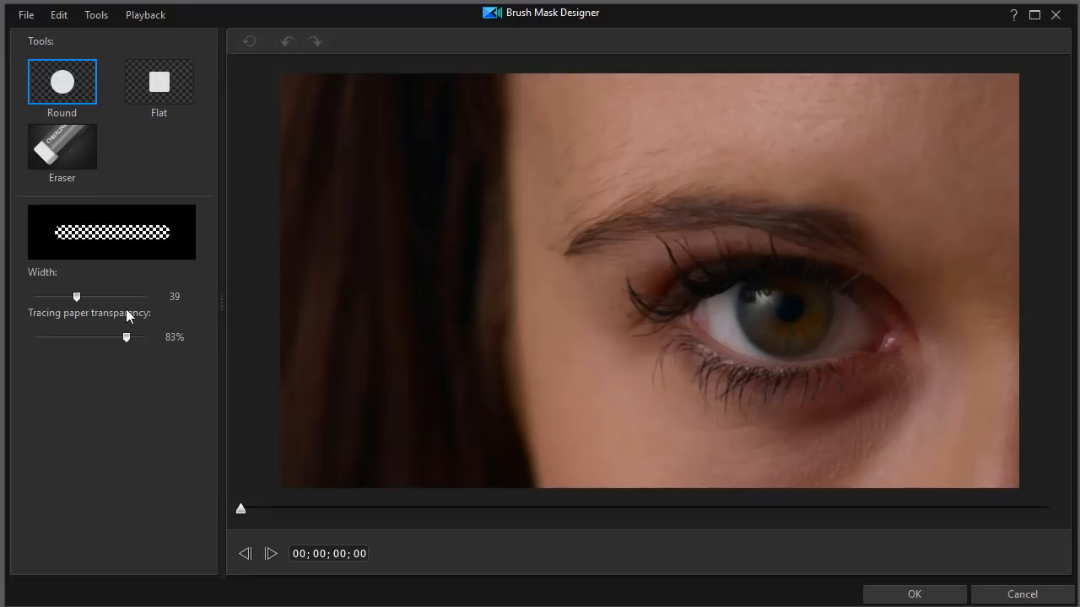
{"action": "left_click_drag", "start_coordinate": [73, 296], "coordinate": [49, 299]}
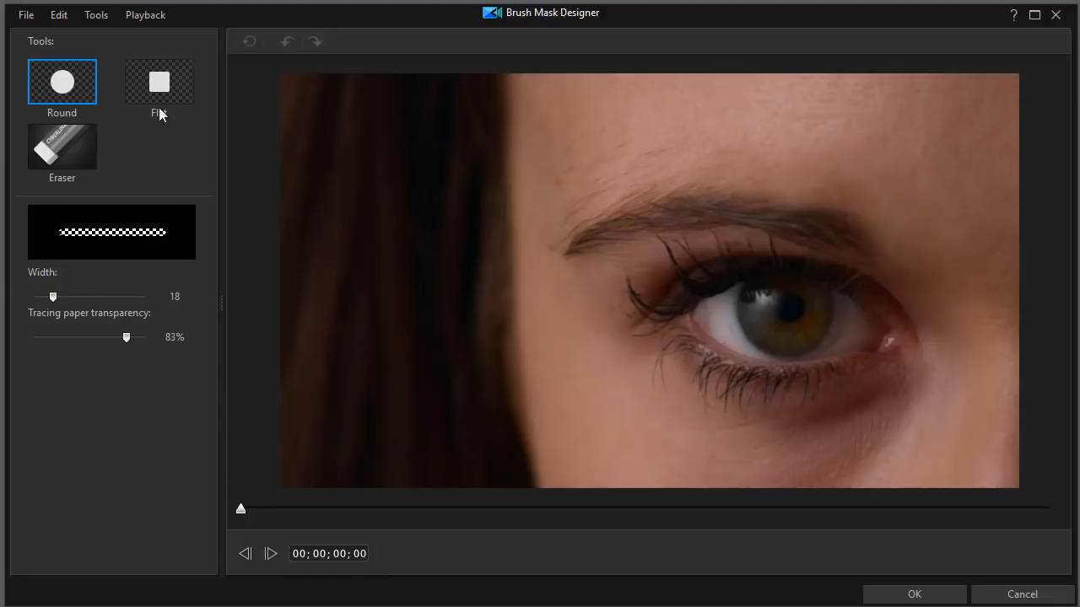
- Paint the mask over the iris with the round brush, starting at width 18 and continuing at width 27
{"action": "left_click", "coordinate": [747, 288]}
{"action": "mouse_move", "coordinate": [741, 299]}
{"action": "left_mouse_down"}
{"action": "mouse_move", "coordinate": [744, 332]}
{"action": "mouse_move", "coordinate": [789, 354]}
{"action": "mouse_move", "coordinate": [822, 333]}
{"action": "mouse_move", "coordinate": [833, 298]}
{"action": "mouse_move", "coordinate": [825, 285]}
{"action": "mouse_move", "coordinate": [778, 275]}
{"action": "mouse_move", "coordinate": [751, 294]}
{"action": "mouse_move", "coordinate": [801, 290]}
{"action": "mouse_move", "coordinate": [816, 325]}
{"action": "mouse_move", "coordinate": [772, 325]}
{"action": "mouse_move", "coordinate": [781, 284]}
{"action": "left_mouse_up"}
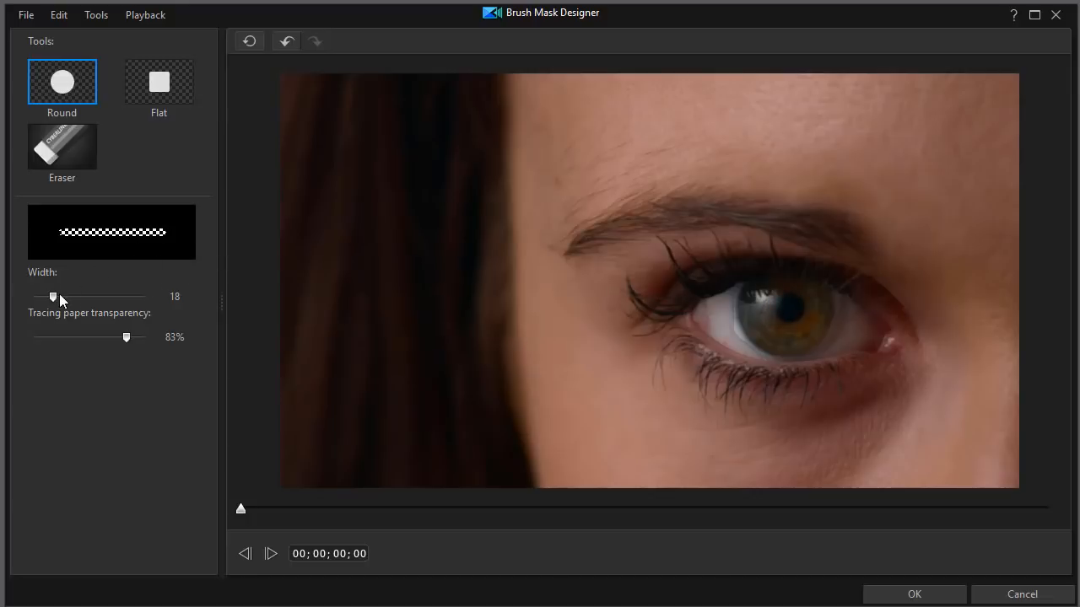
{"action": "left_click_drag", "start_coordinate": [58, 294], "coordinate": [65, 295]}
{"action": "mouse_move", "coordinate": [753, 313]}
{"action": "left_mouse_down"}
{"action": "mouse_move", "coordinate": [767, 287]}
{"action": "mouse_move", "coordinate": [752, 323]}
{"action": "mouse_move", "coordinate": [797, 341]}
{"action": "mouse_move", "coordinate": [822, 319]}
{"action": "mouse_move", "coordinate": [819, 292]}
{"action": "mouse_move", "coordinate": [806, 340]}
{"action": "mouse_move", "coordinate": [818, 321]}
{"action": "mouse_move", "coordinate": [798, 323]}
{"action": "left_mouse_up"}
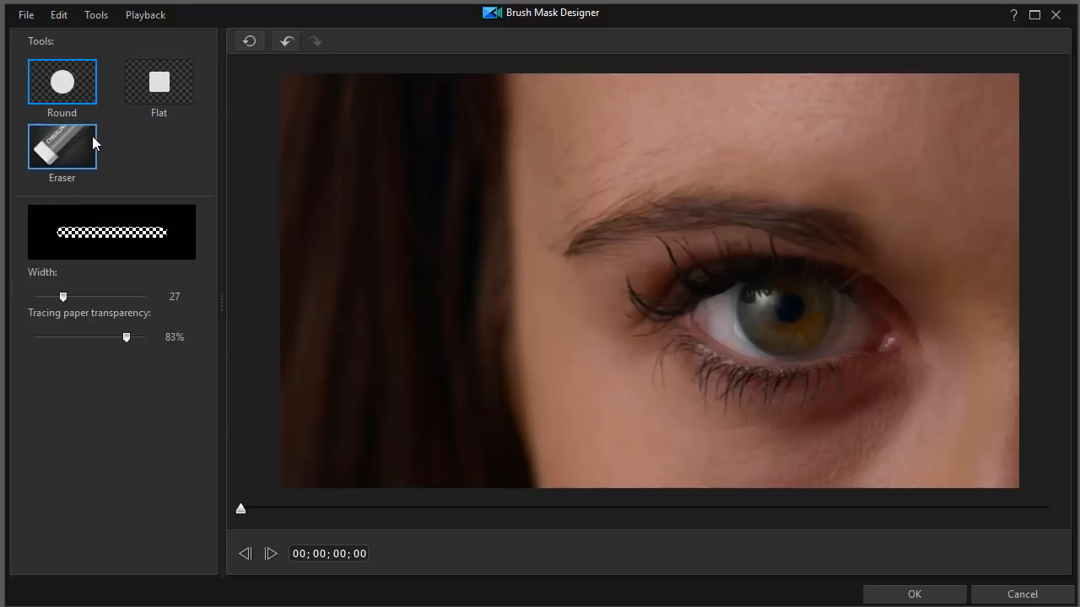
- Clean up the iris mask's edges with the eraser at width 12 and 55% tracing paper transparency, and accept the brush mask
{"action": "left_click", "coordinate": [69, 146]}
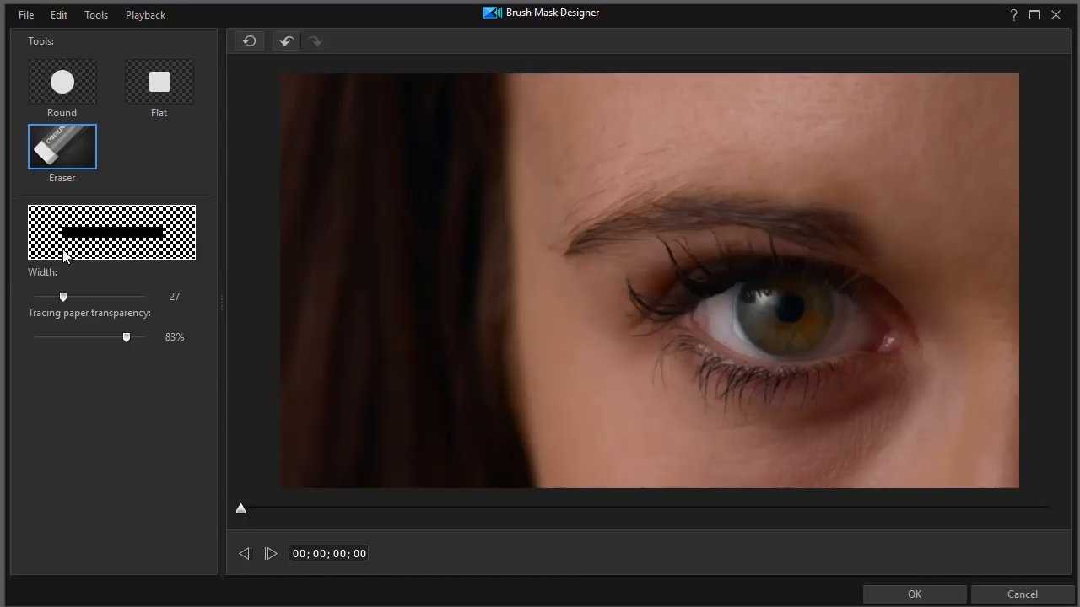
{"action": "left_click_drag", "start_coordinate": [62, 296], "coordinate": [47, 301]}
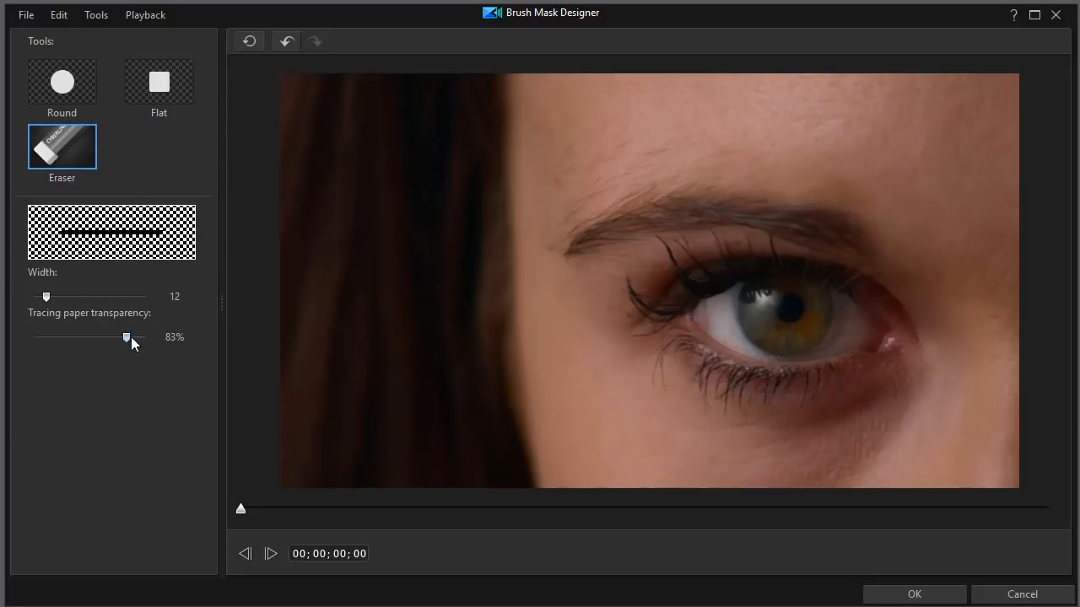
{"action": "mouse_move", "coordinate": [125, 336]}
{"action": "left_mouse_down"}
{"action": "mouse_move", "coordinate": [38, 330]}
{"action": "mouse_move", "coordinate": [92, 343]}
{"action": "left_mouse_up"}
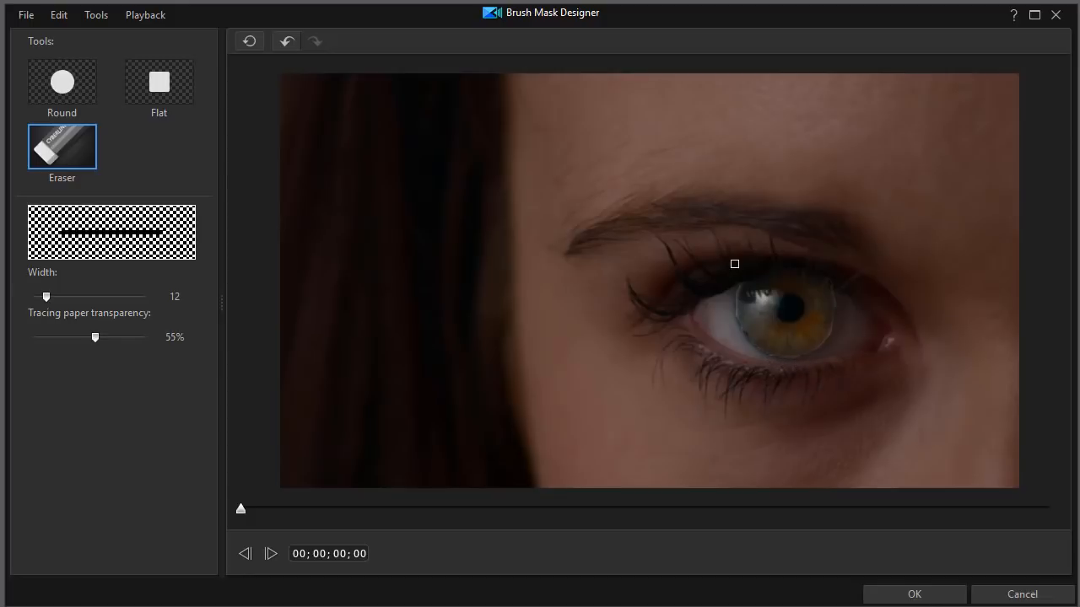
{"action": "left_click", "coordinate": [915, 595]}
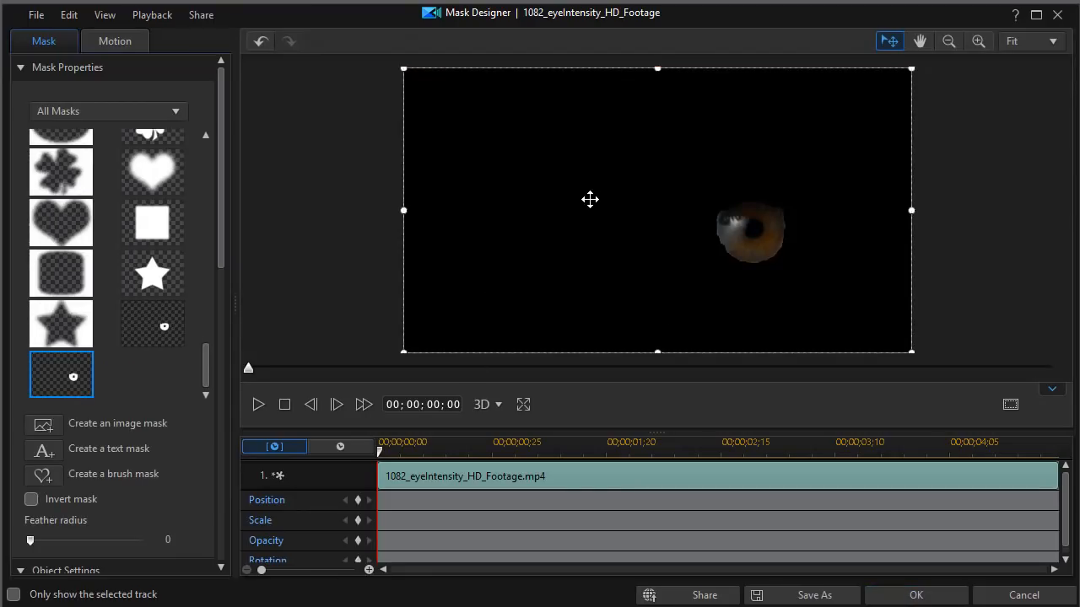
- Invert the iris mask and set its feather radius to 3
{"action": "left_click", "coordinate": [32, 503]}
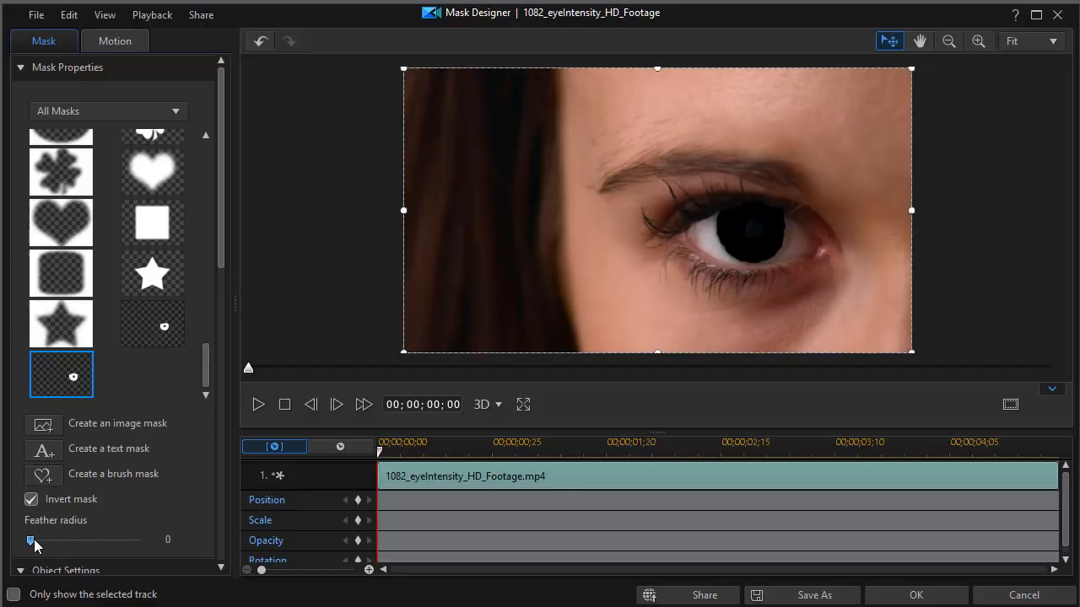
{"action": "left_click_drag", "start_coordinate": [35, 546], "coordinate": [72, 563]}
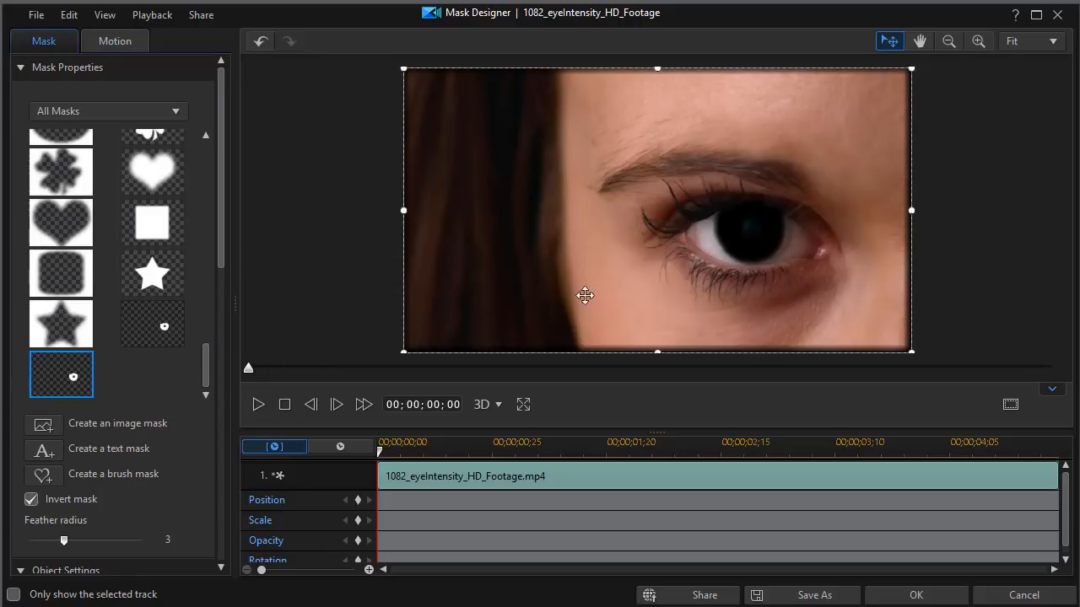
- Lower the mask opacity to about 25% and apply the mask to the eye clip
{"action": "left_click_drag", "start_coordinate": [206, 363], "coordinate": [206, 363]}
{"action": "left_click_drag", "start_coordinate": [223, 269], "coordinate": [218, 507]}
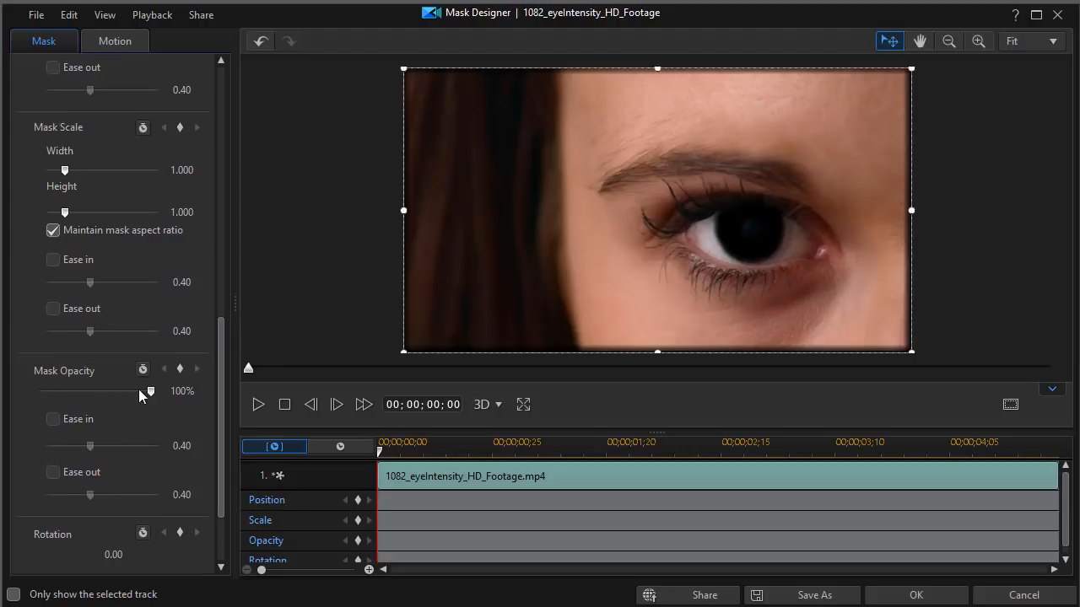
{"action": "left_click_drag", "start_coordinate": [150, 392], "coordinate": [61, 393]}
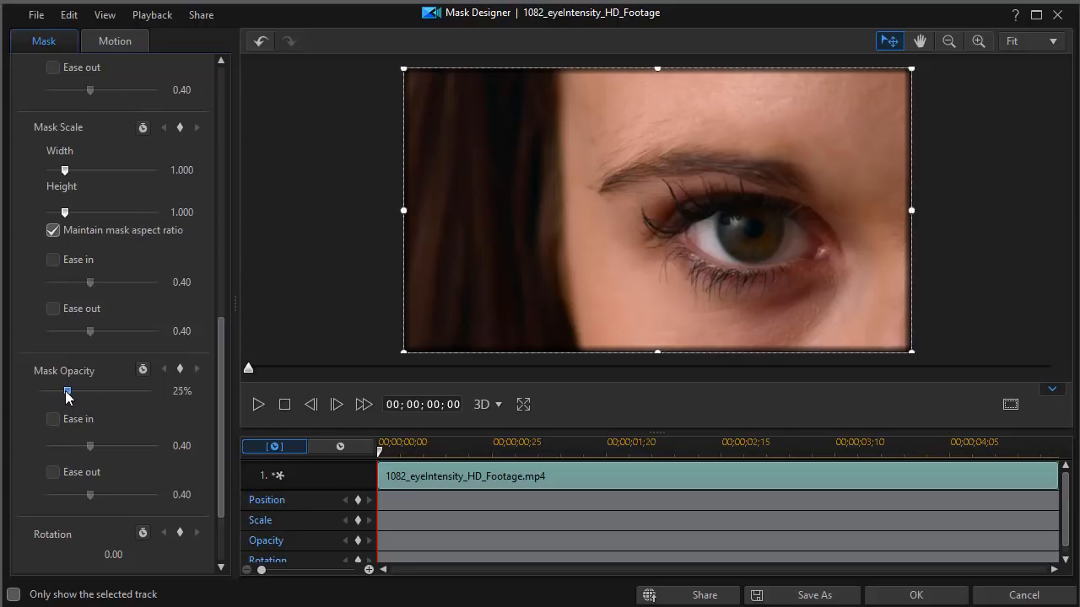
{"action": "left_click_drag", "start_coordinate": [69, 393], "coordinate": [72, 393]}
{"action": "left_click", "coordinate": [915, 594]}
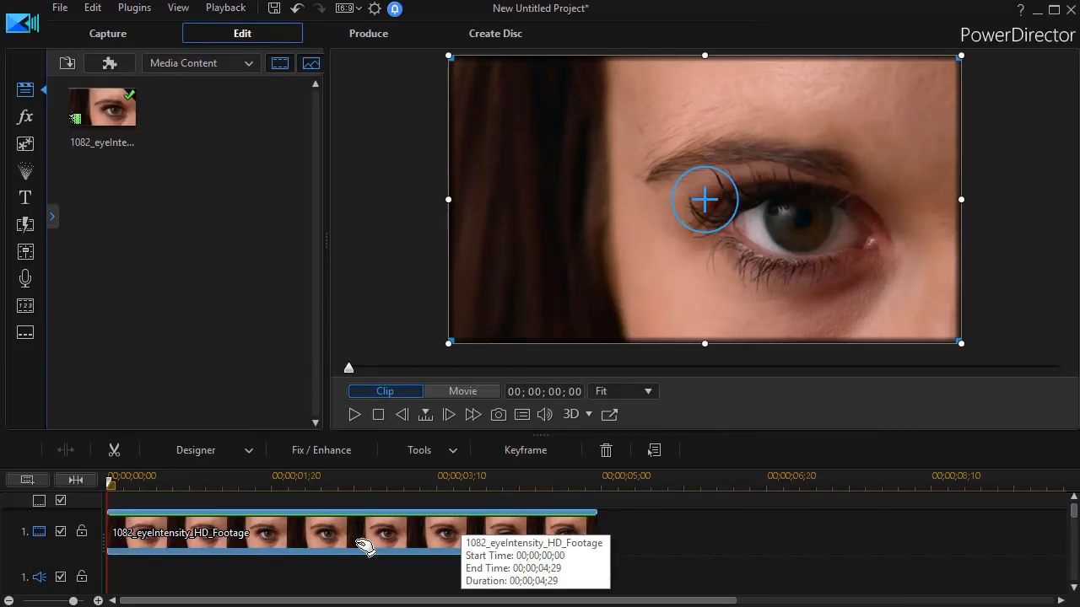
- Move the masked eye clip from video track 1 down to video track 2
{"action": "left_click_drag", "start_coordinate": [347, 570], "coordinate": [308, 579]}
{"action": "left_click_drag", "start_coordinate": [1073, 534], "coordinate": [1074, 508]}
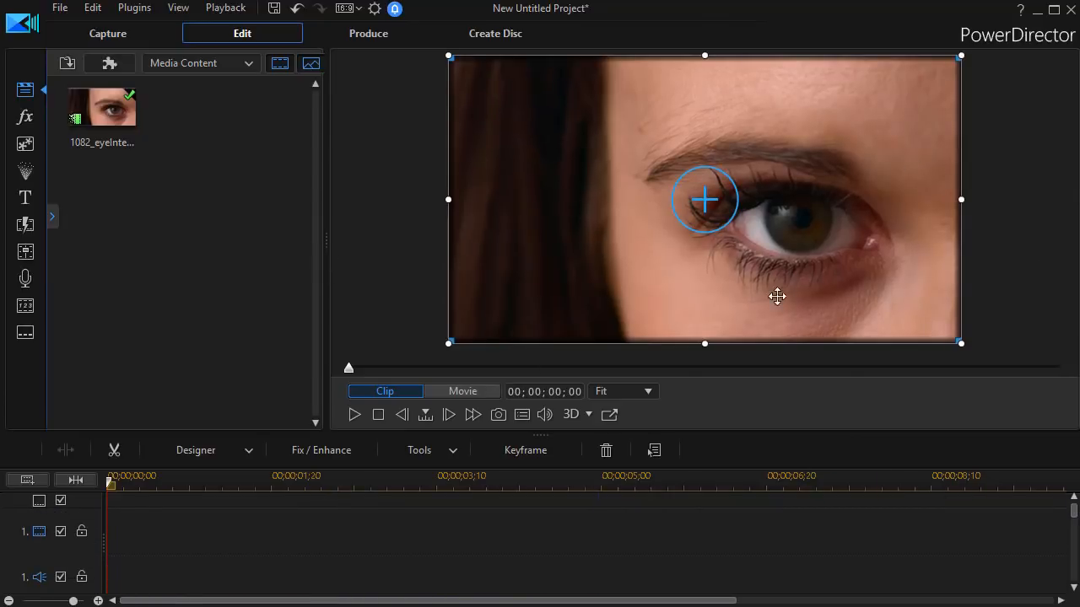
- Place the 0,175,255 color board at the start of video track 1 and trim it to end at 00;00;04;29
{"action": "left_click", "coordinate": [247, 63]}
{"action": "left_click", "coordinate": [223, 99]}
{"action": "left_click_drag", "start_coordinate": [285, 121], "coordinate": [109, 544]}
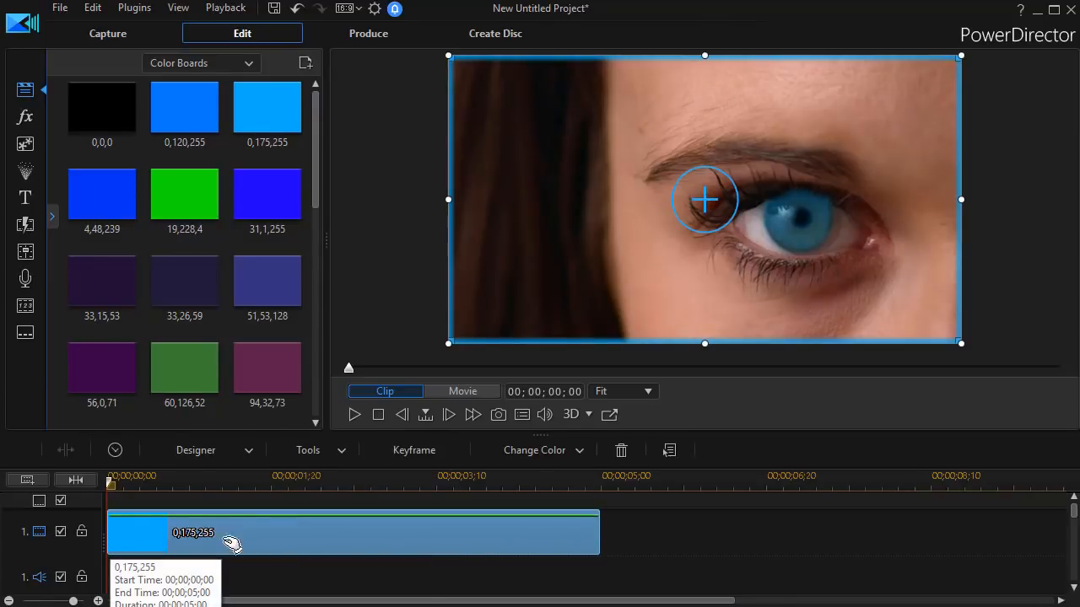
{"action": "mouse_move", "coordinate": [596, 536]}
{"action": "left_mouse_down"}
{"action": "mouse_move", "coordinate": [573, 540]}
{"action": "mouse_move", "coordinate": [596, 540]}
{"action": "left_mouse_up"}
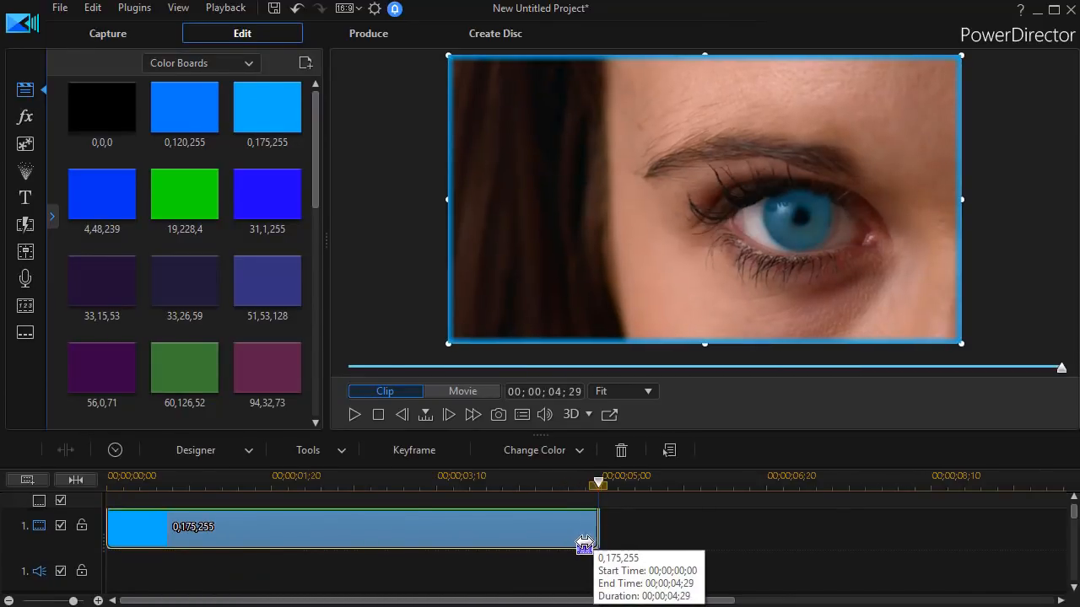
- Change the color board on track 1 to the lighter blue 100,205,255 and play the movie preview
{"action": "left_click", "coordinate": [330, 527]}
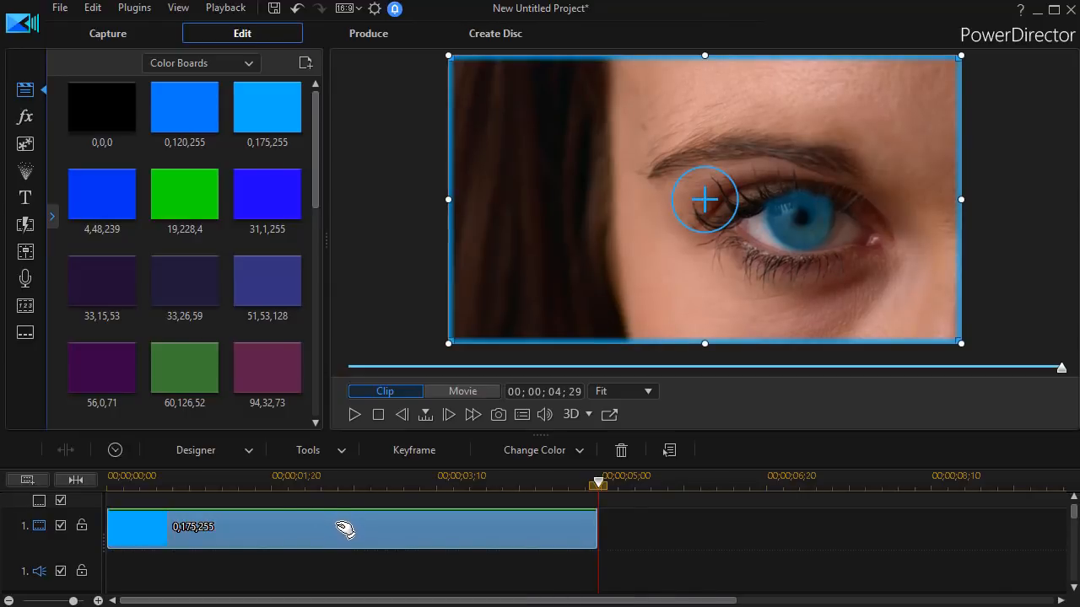
{"action": "right_click", "coordinate": [339, 525]}
{"action": "mouse_move", "coordinate": [402, 386]}
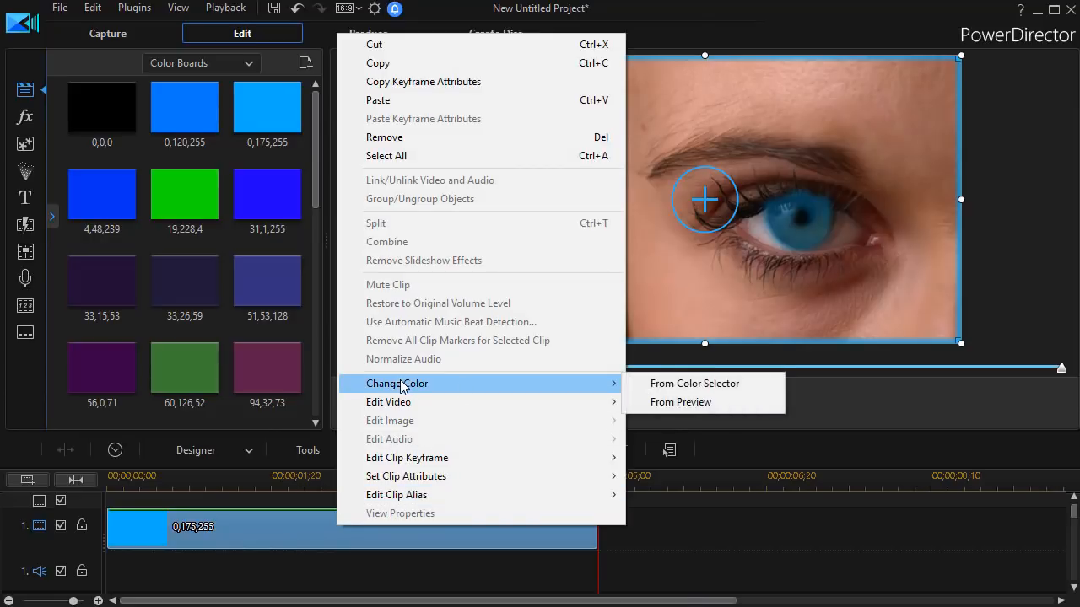
{"action": "left_click", "coordinate": [657, 385]}
{"action": "left_click_drag", "start_coordinate": [722, 279], "coordinate": [722, 256]}
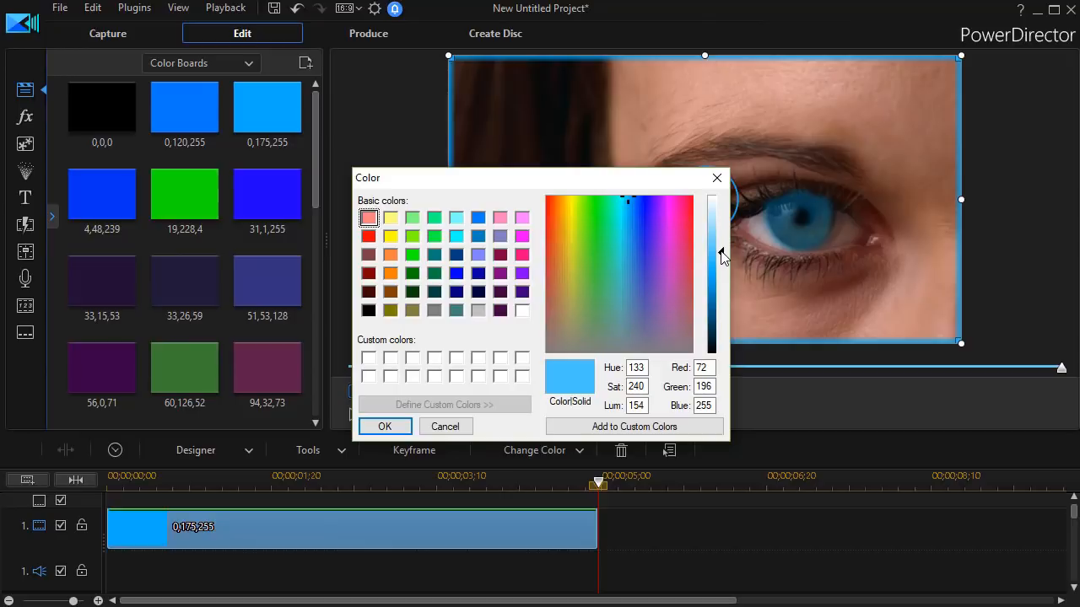
{"action": "left_click_drag", "start_coordinate": [721, 254], "coordinate": [721, 247]}
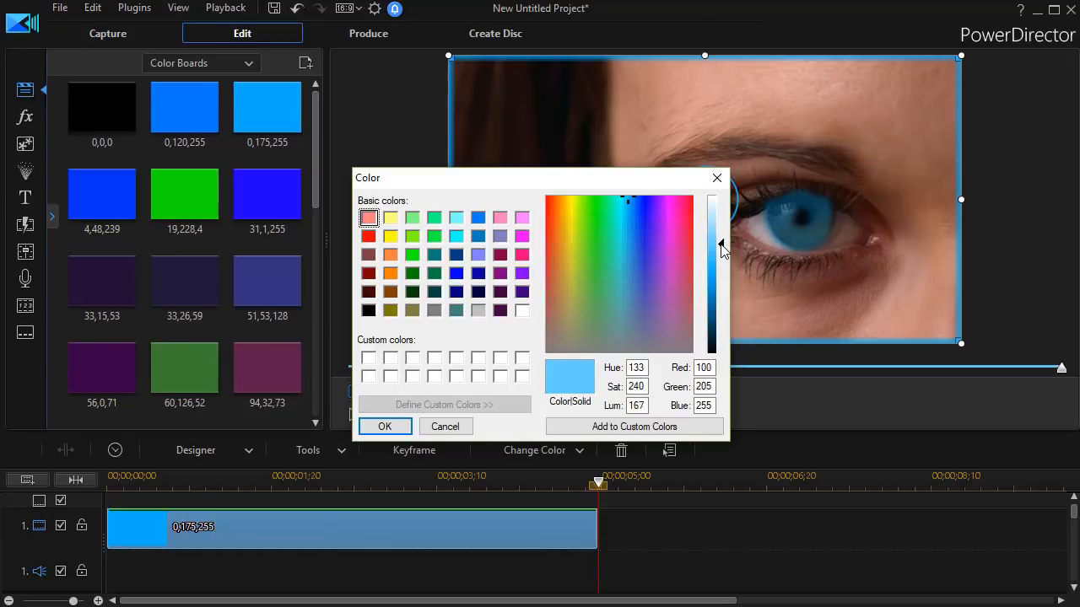
{"action": "left_click", "coordinate": [385, 426]}
{"action": "left_click", "coordinate": [352, 415]}
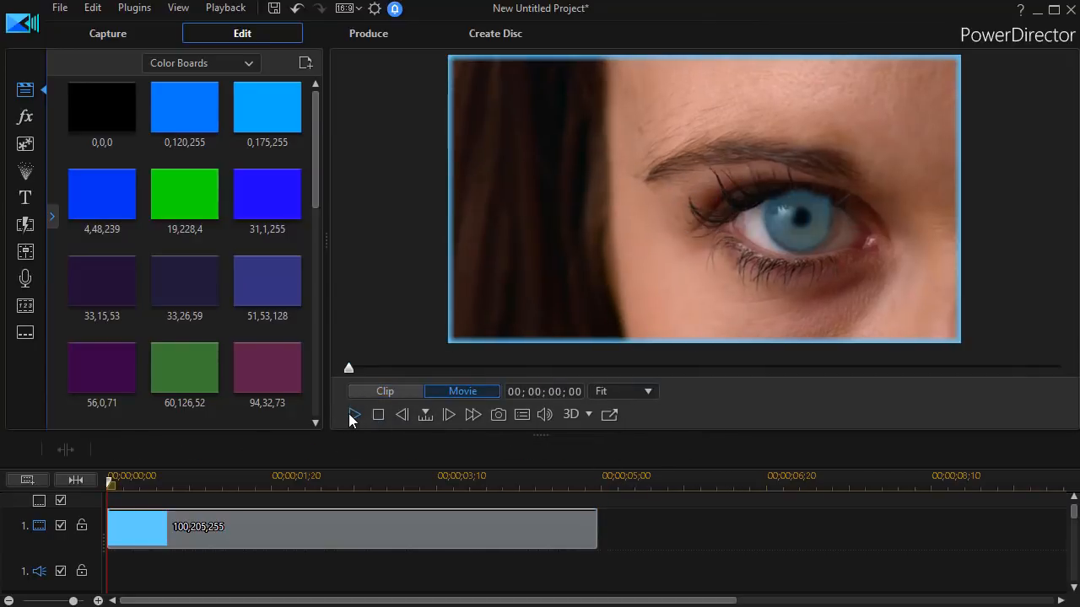
{"action": "left_click", "coordinate": [354, 414]}
{"action": "left_click", "coordinate": [353, 411]}
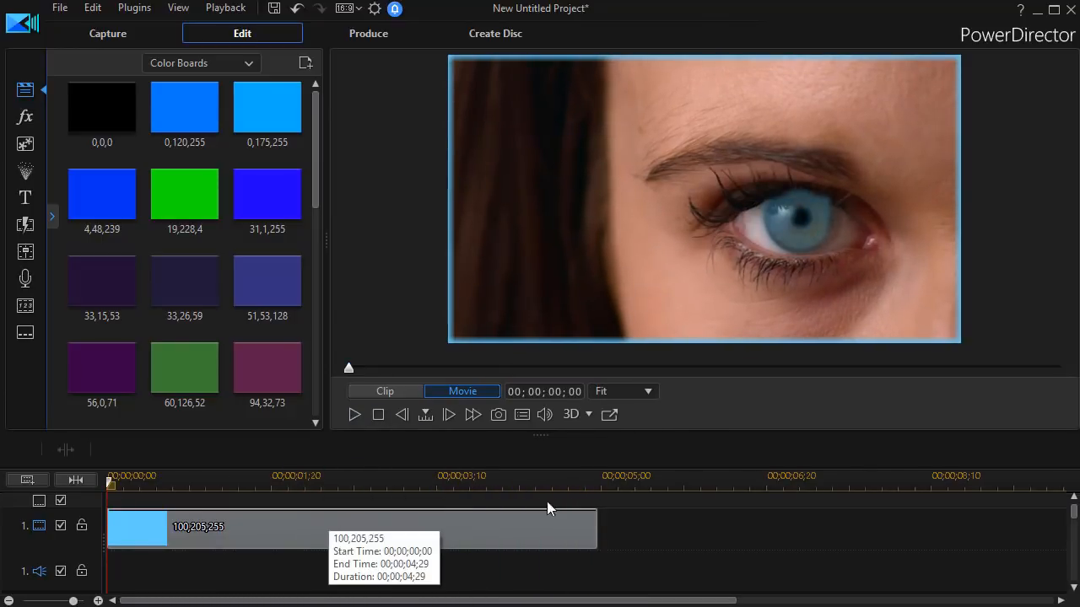
- Open the masked eye clip on video track 2 in the Mask Designer
{"action": "scroll", "coordinate": [1074, 516], "scroll_direction": "down", "scroll_amount": 2}
{"action": "left_click", "coordinate": [258, 545]}
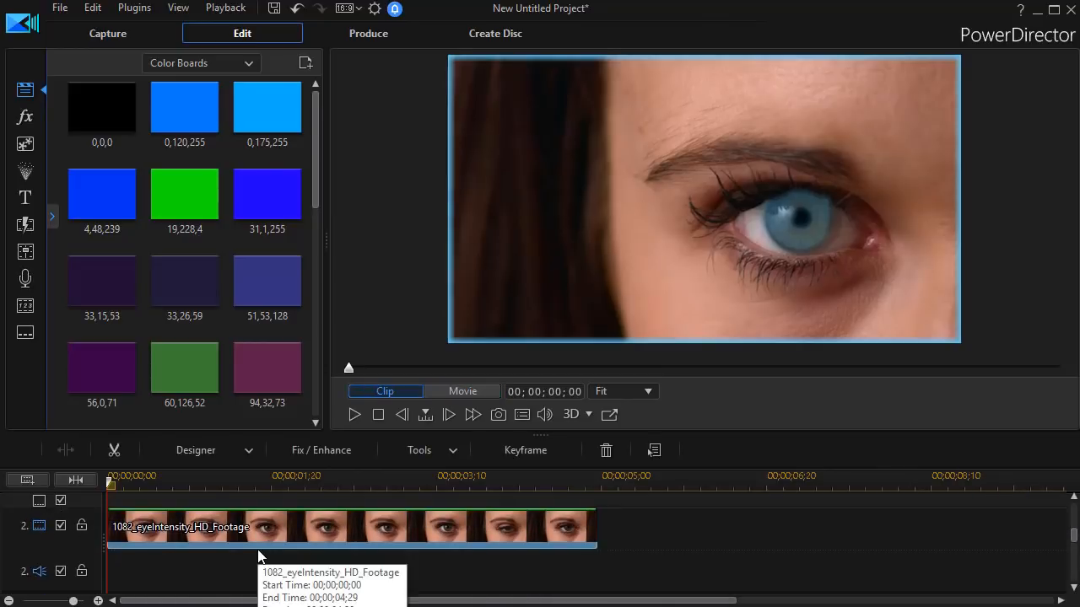
{"action": "left_click", "coordinate": [248, 452]}
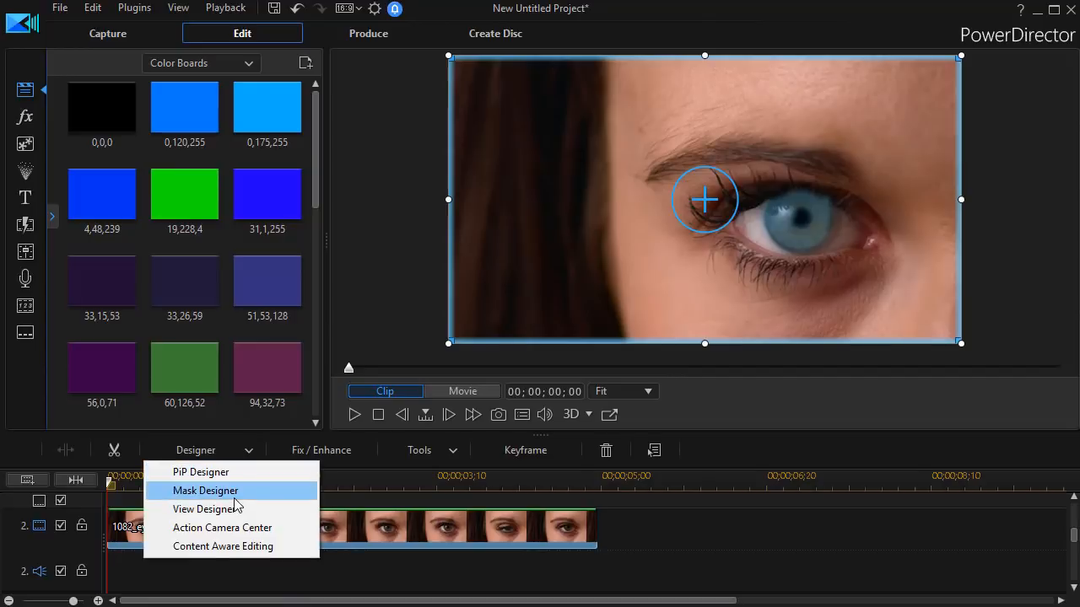
{"action": "left_click", "coordinate": [237, 491]}
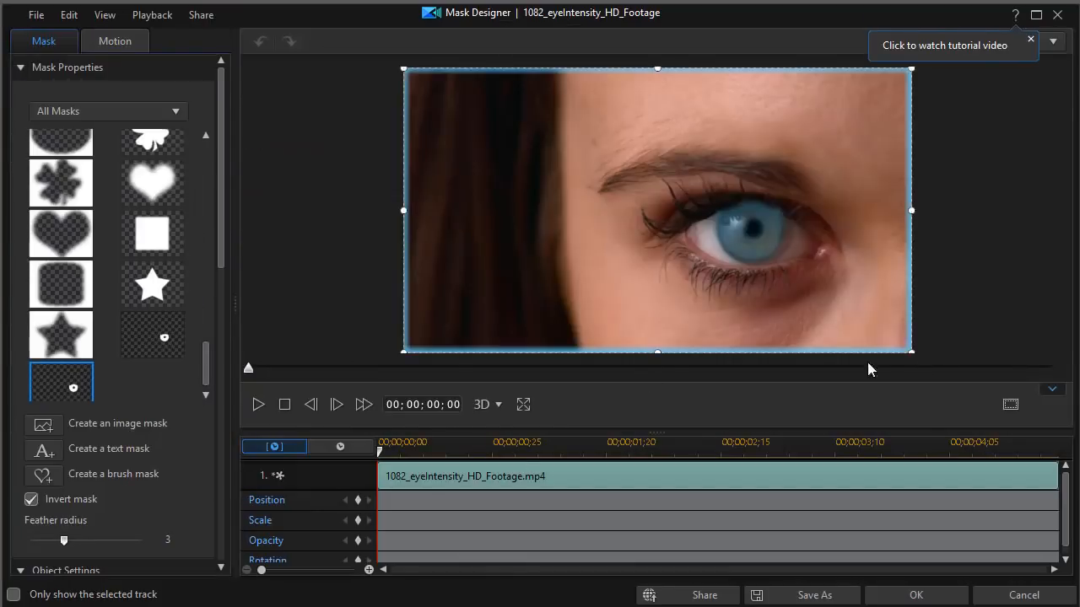
{"action": "left_click", "coordinate": [1053, 394]}
{"action": "left_click", "coordinate": [1053, 391]}
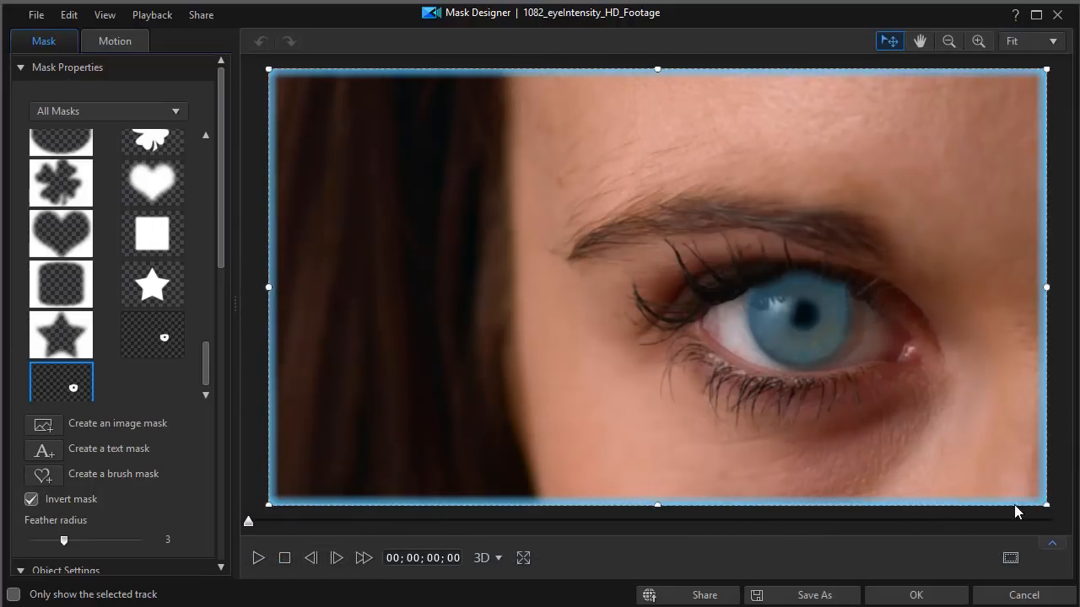
{"action": "left_click", "coordinate": [1053, 544]}
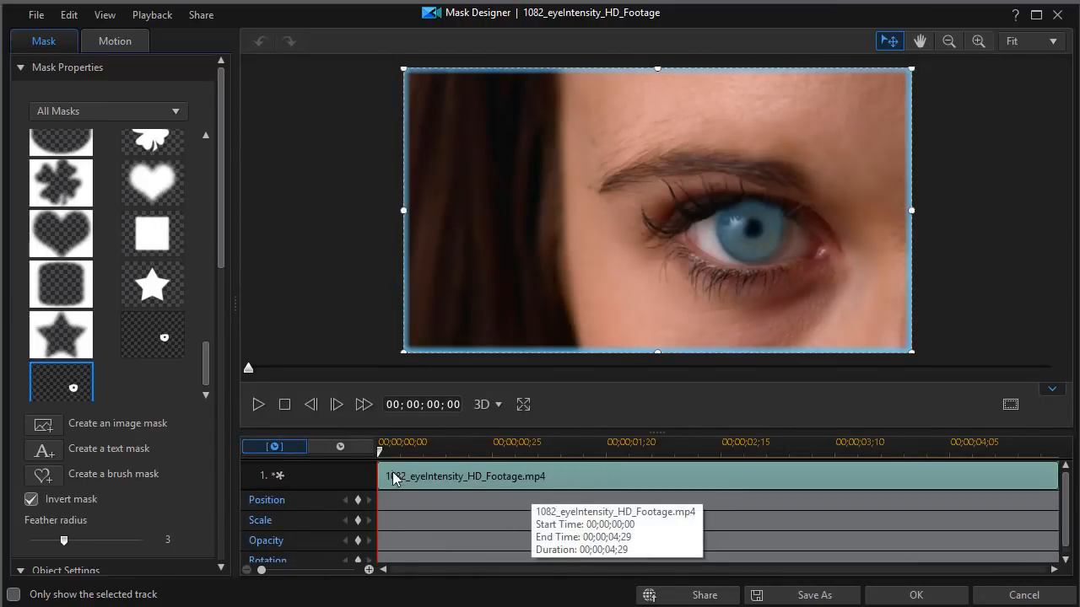
- Add a mask opacity keyframe at 00;00;02;27, while the eye is still open
{"action": "left_click_drag", "start_coordinate": [382, 455], "coordinate": [777, 476]}
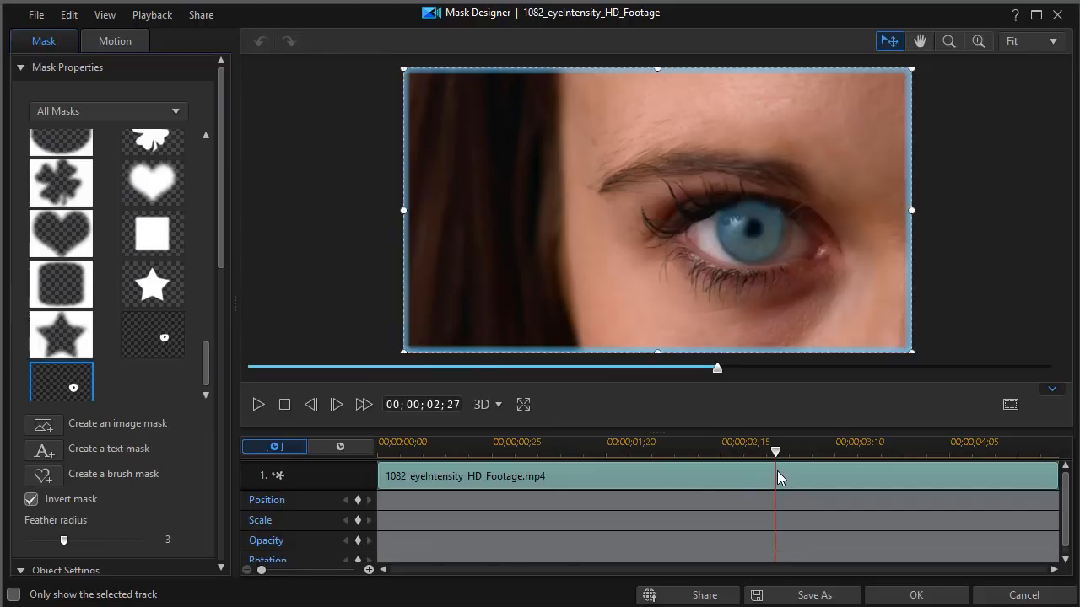
{"action": "left_click", "coordinate": [358, 541]}
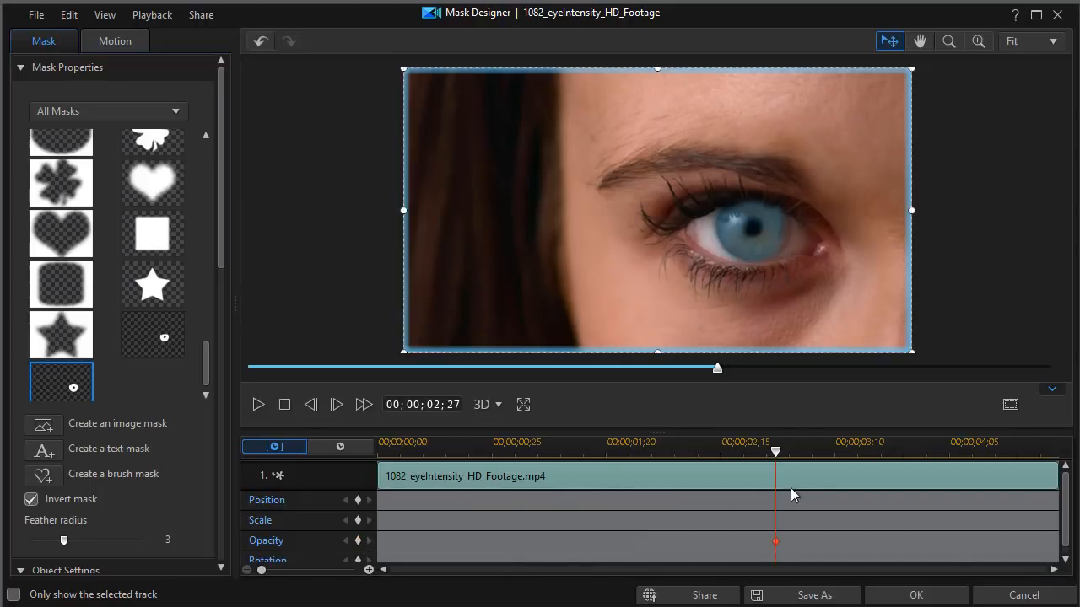
- Add a mask opacity keyframe at 00;00;03;26, where the eye is open again after the blink
{"action": "left_click_drag", "start_coordinate": [782, 453], "coordinate": [905, 463]}
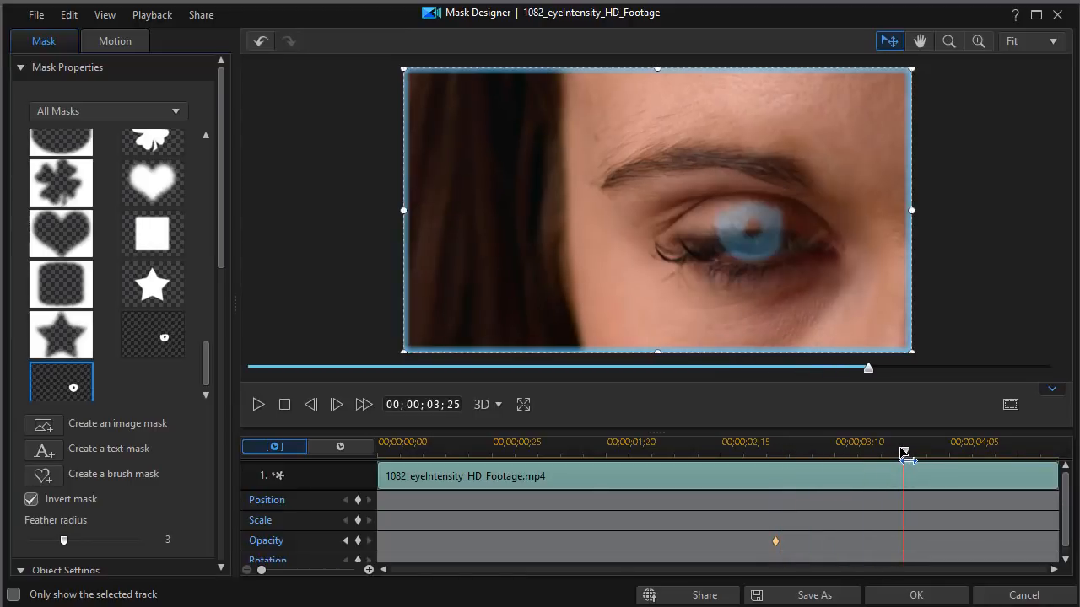
{"action": "mouse_move", "coordinate": [905, 453]}
{"action": "left_mouse_down"}
{"action": "mouse_move", "coordinate": [940, 458]}
{"action": "mouse_move", "coordinate": [907, 458]}
{"action": "left_mouse_up"}
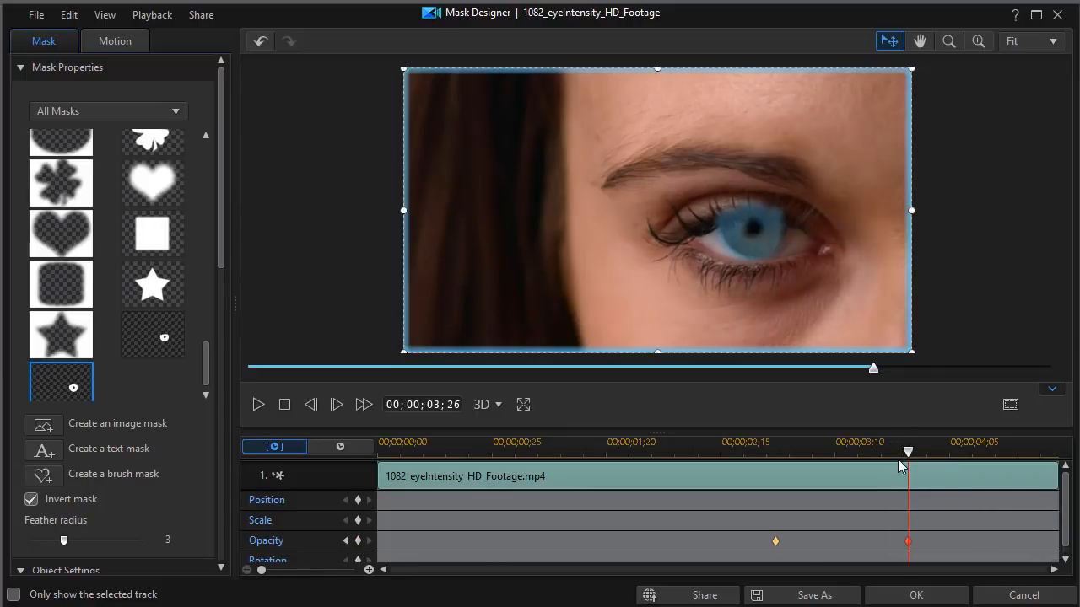
- Add a mask opacity keyframe at 00;00;02;29 and set its mask opacity to 0%
{"action": "left_click_drag", "start_coordinate": [909, 456], "coordinate": [783, 491]}
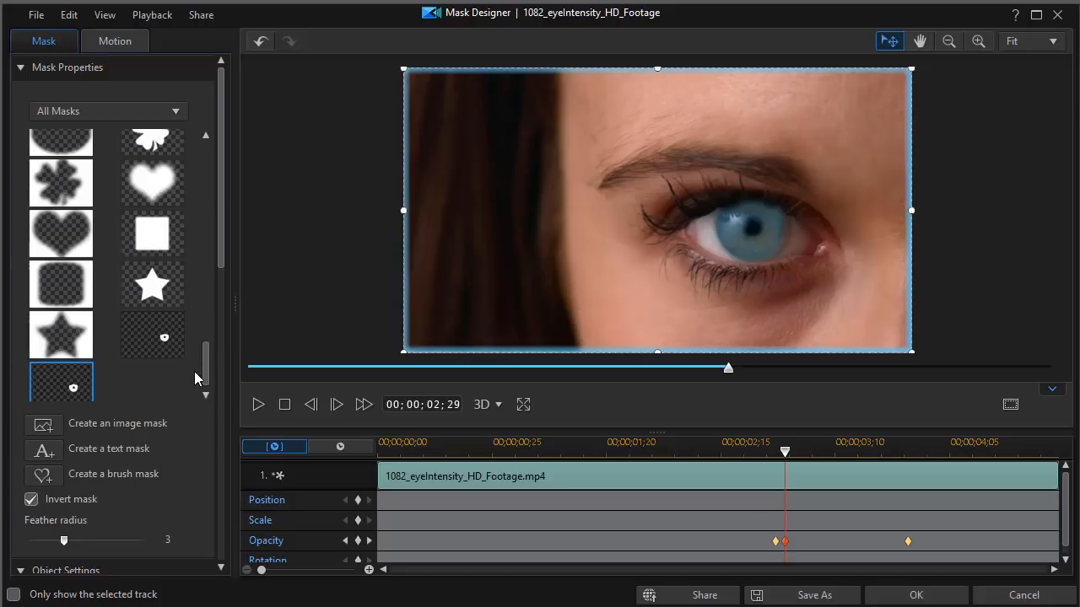
{"action": "left_click_drag", "start_coordinate": [222, 253], "coordinate": [246, 502]}
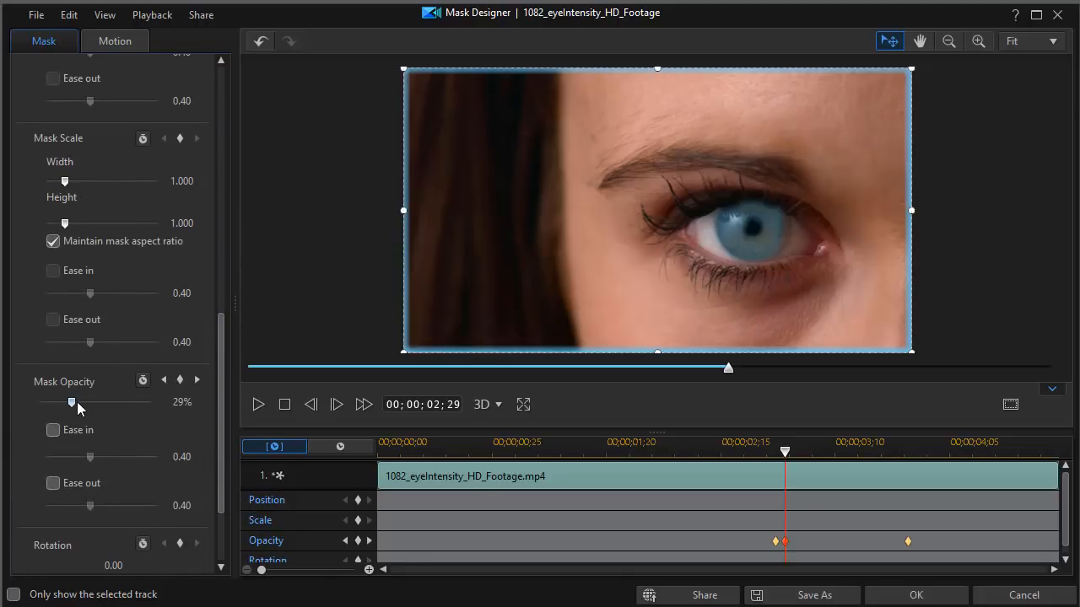
{"action": "left_click_drag", "start_coordinate": [72, 407], "coordinate": [13, 406]}
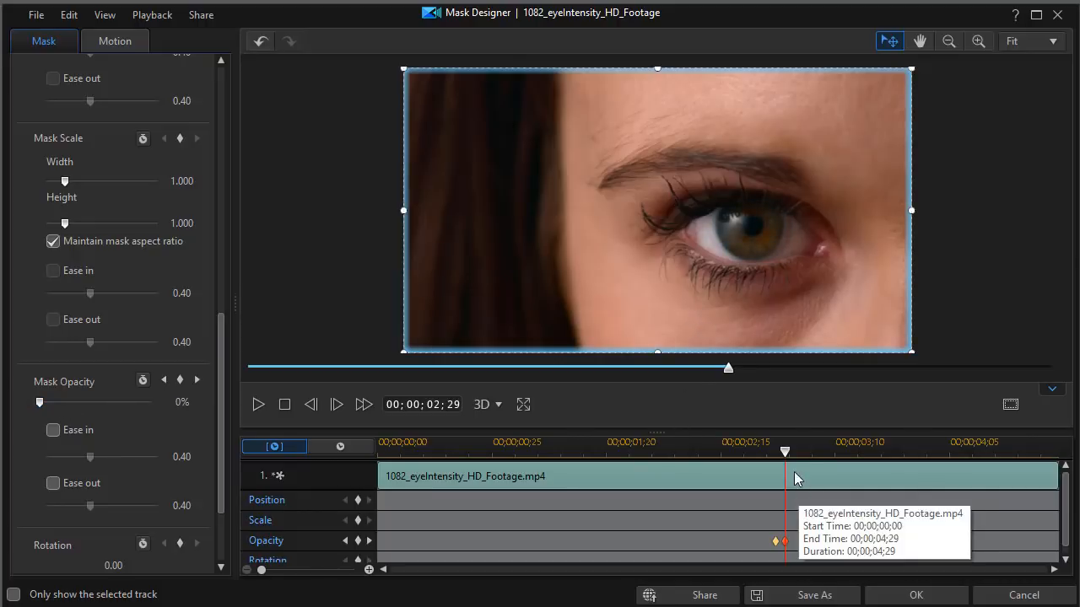
- Duplicate the previous 0% mask opacity keyframe at 00;00;03;23, just before the eye fully reopens
{"action": "left_click_drag", "start_coordinate": [786, 453], "coordinate": [894, 476]}
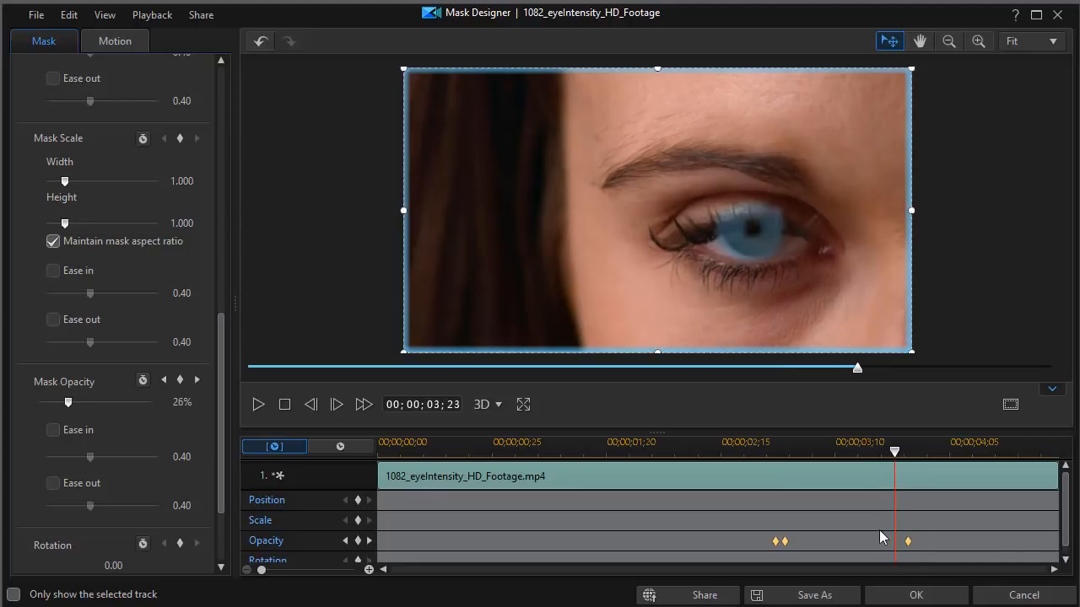
{"action": "right_click", "coordinate": [893, 537]}
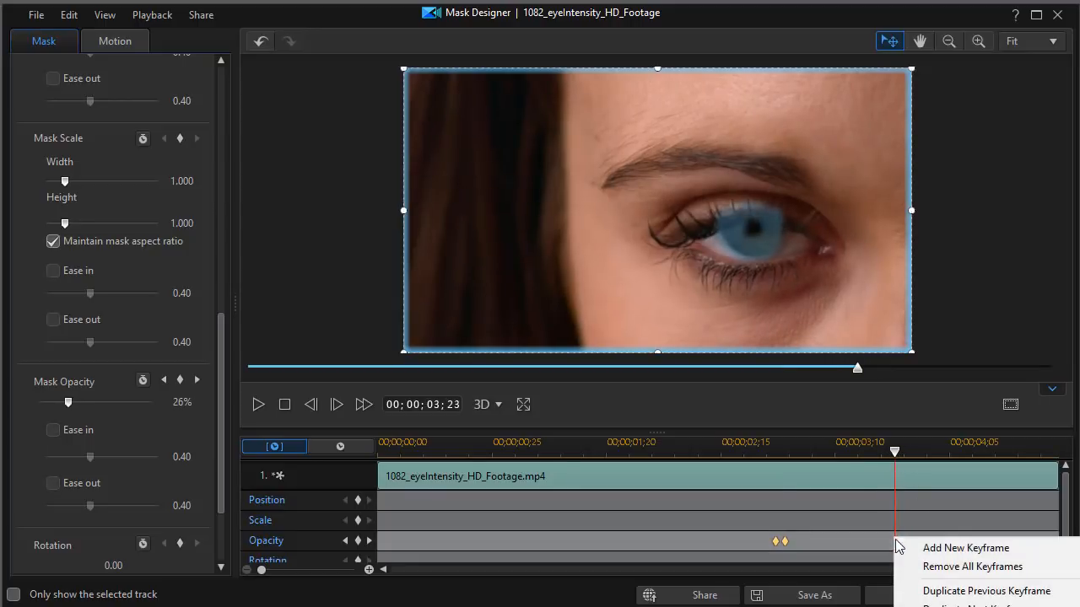
{"action": "left_click", "coordinate": [949, 593]}
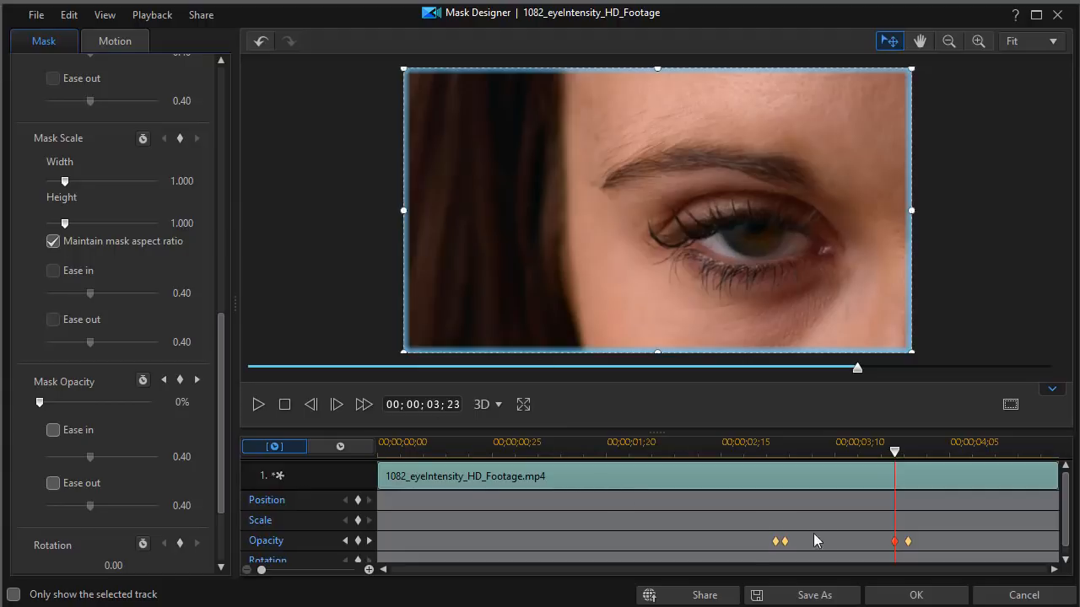
- Accept the Mask Designer changes and play the movie preview from the start to check the blink
{"action": "left_click", "coordinate": [897, 595]}
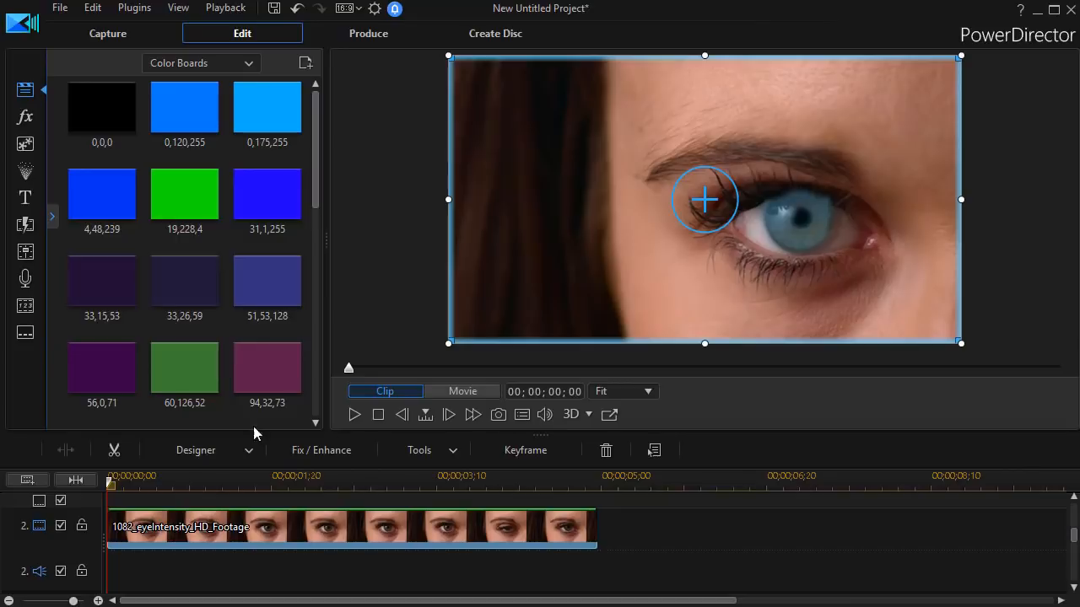
{"action": "left_click", "coordinate": [440, 388]}
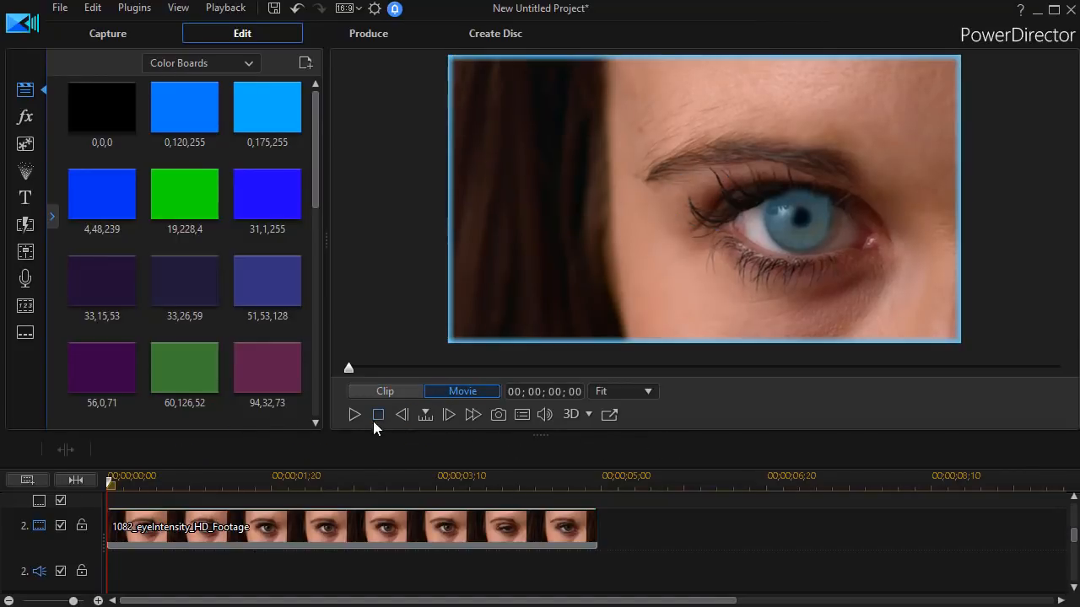
{"action": "left_click", "coordinate": [351, 410]}
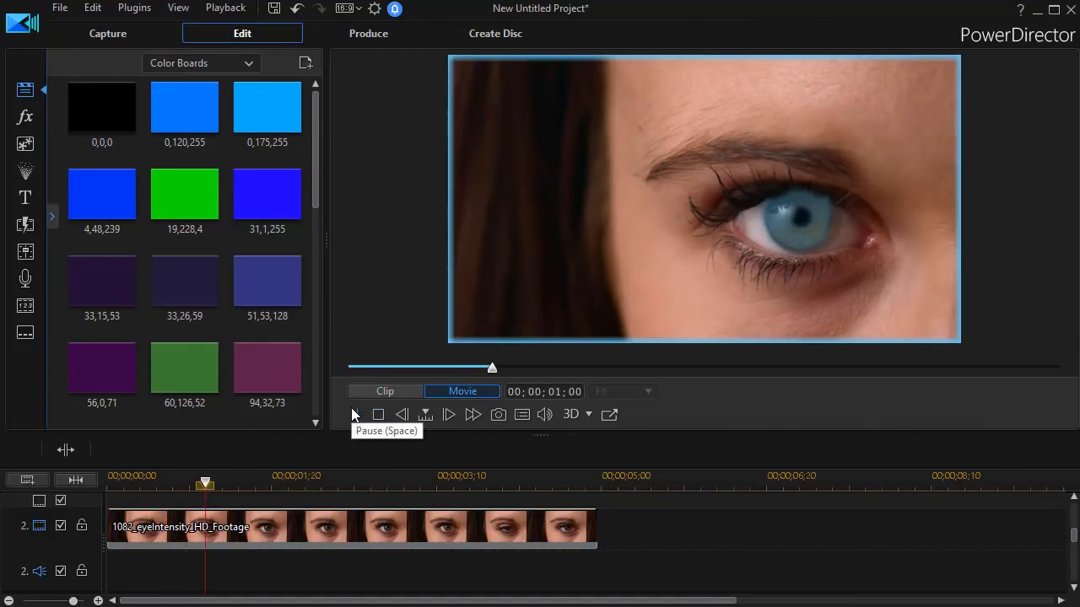